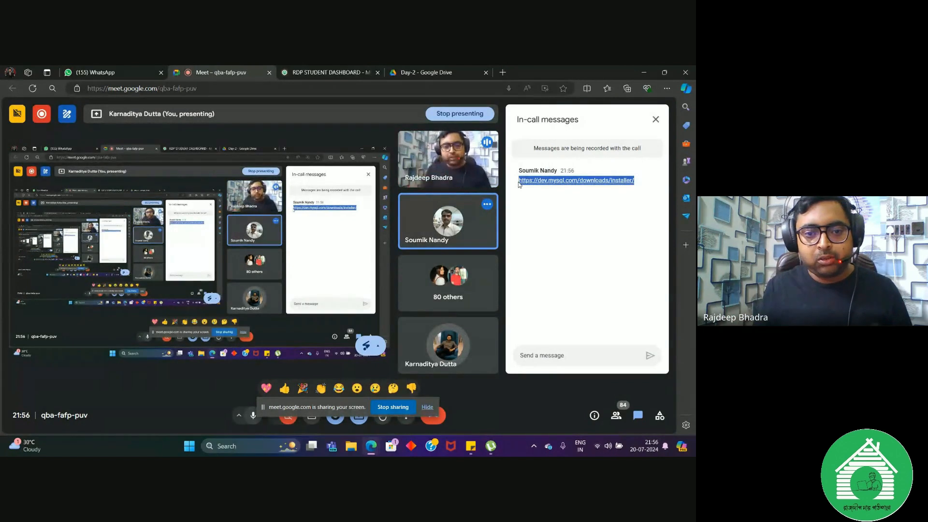
Step: Follow the MySQL Installer link in the meeting chat and download the 303.6M Windows MSI Installer 8.0.38 without logging in
click(555, 182)
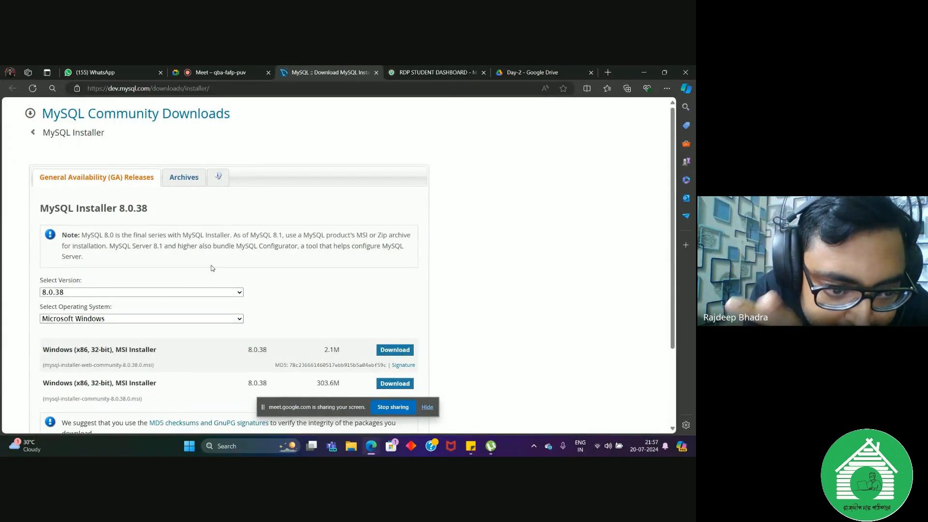
scroll(212, 269, down, 3)
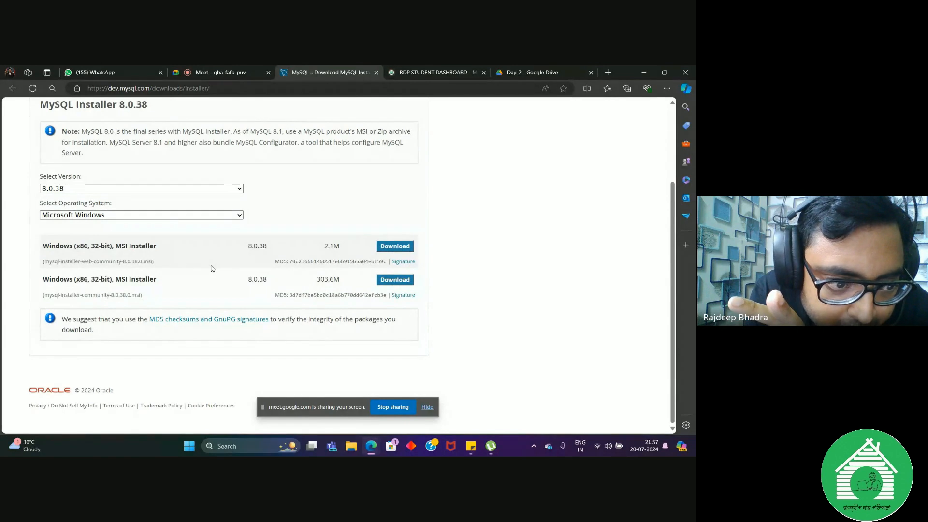
click(395, 280)
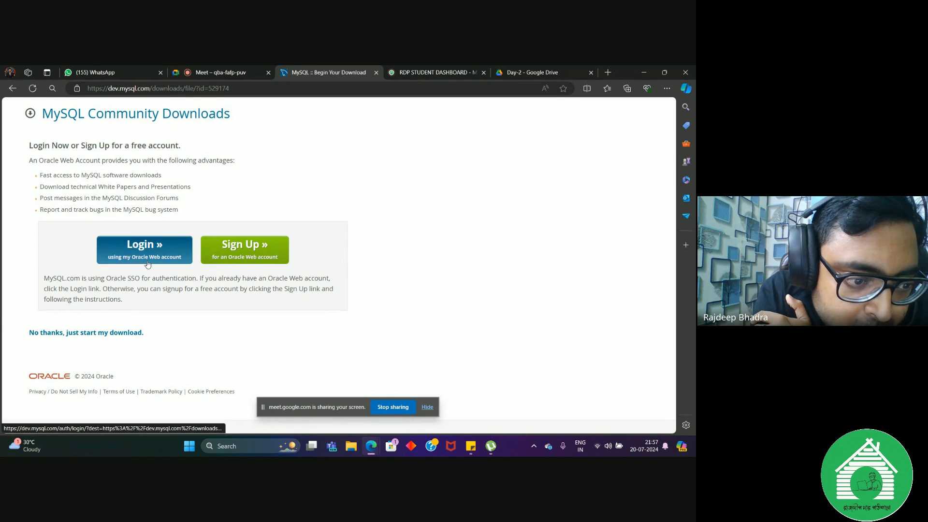
click(88, 335)
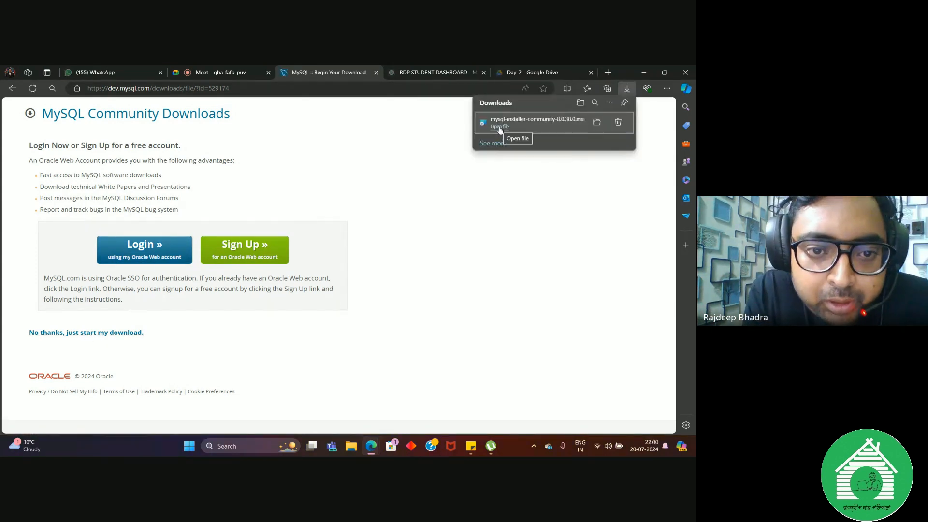
Step: Launch the downloaded mysql-installer-community-8.0.38.0.msi and proceed with the Custom setup type
click(500, 127)
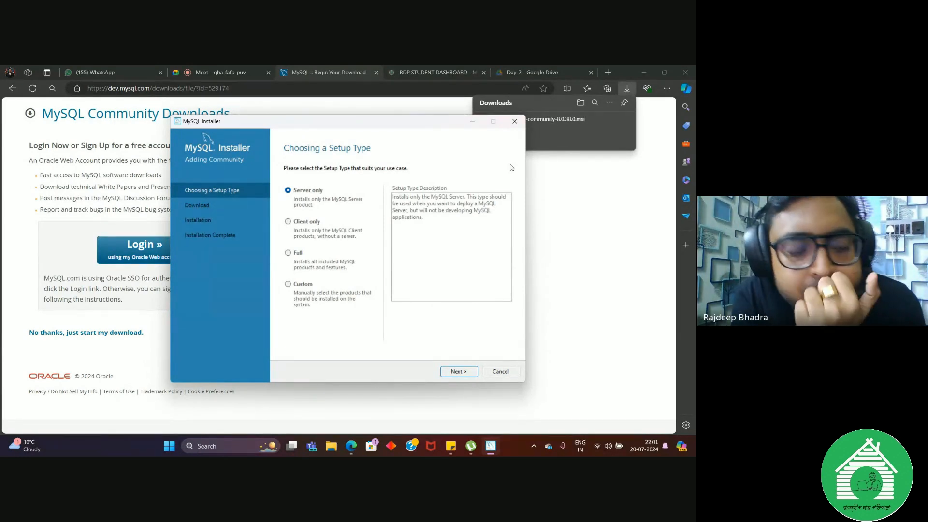
click(289, 285)
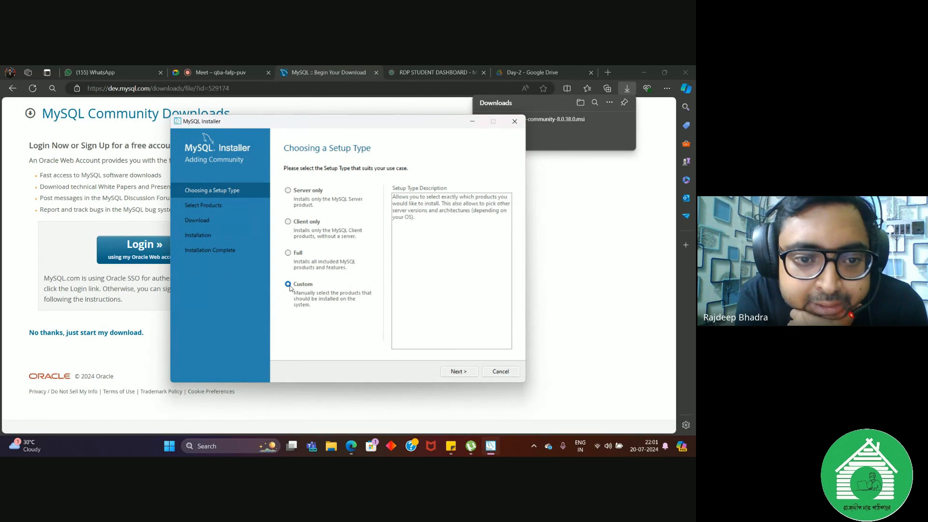
click(454, 371)
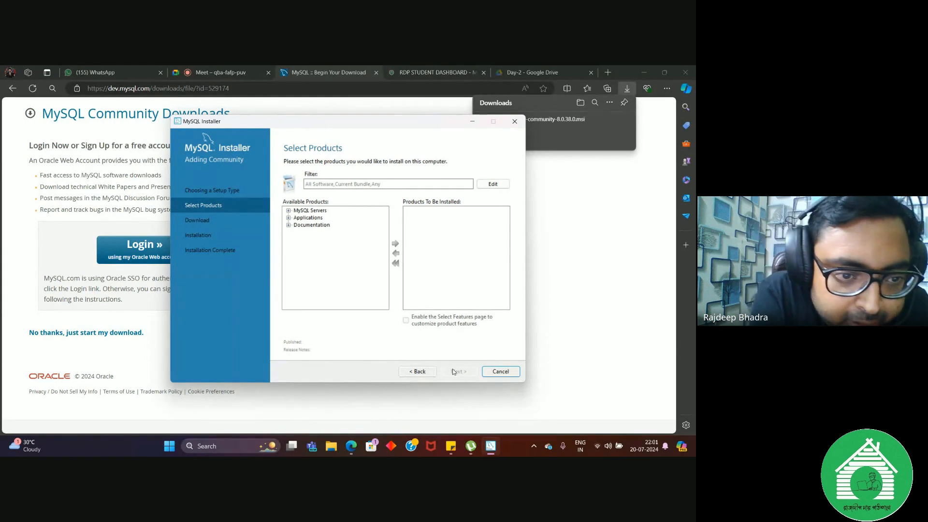
Step: Add MySQL Server 8.0.38 - X64 from the available MySQL Servers to the products to be installed
click(289, 211)
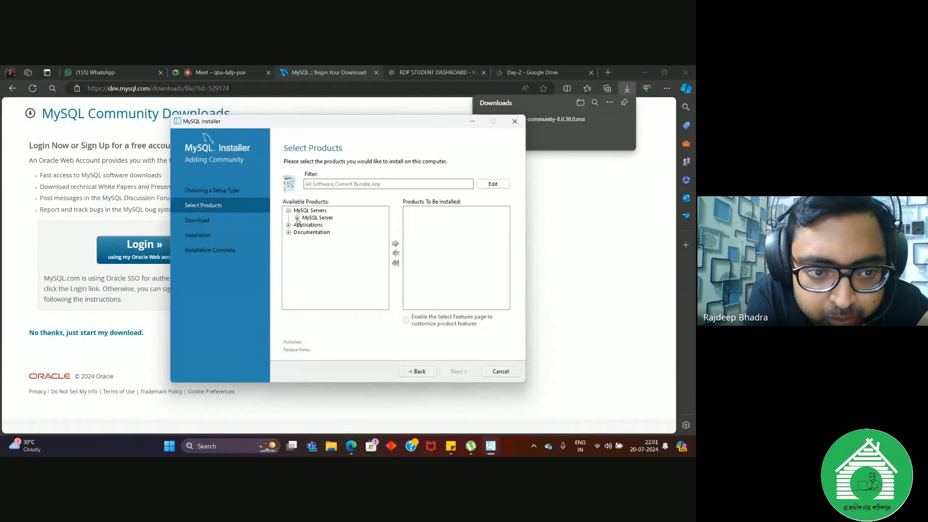
click(297, 219)
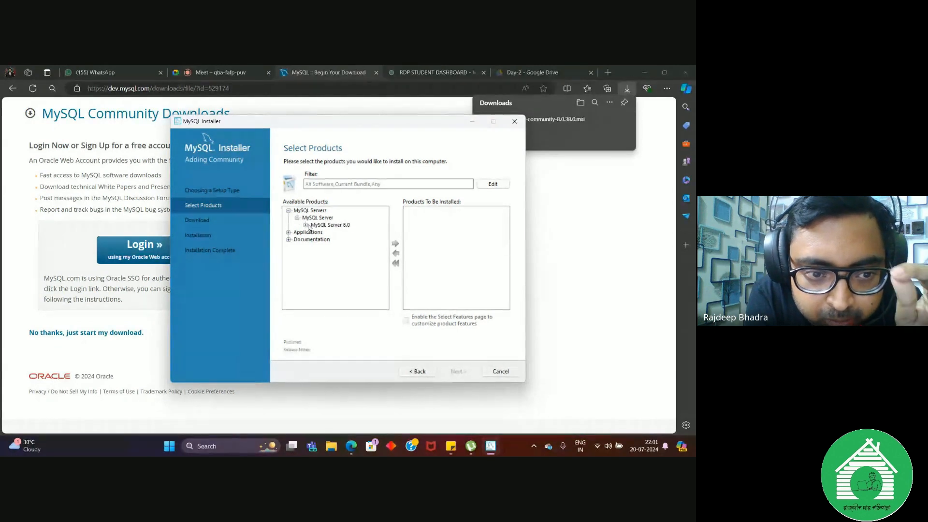
click(306, 225)
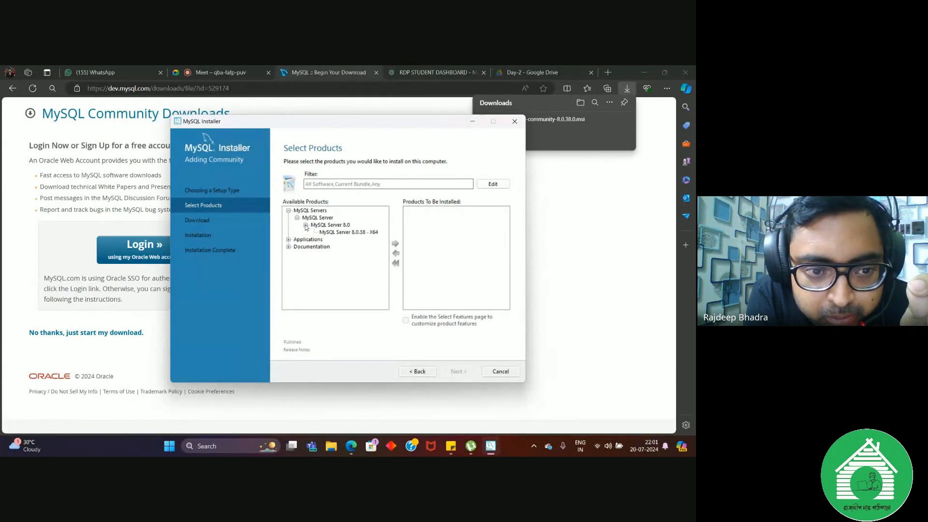
click(347, 232)
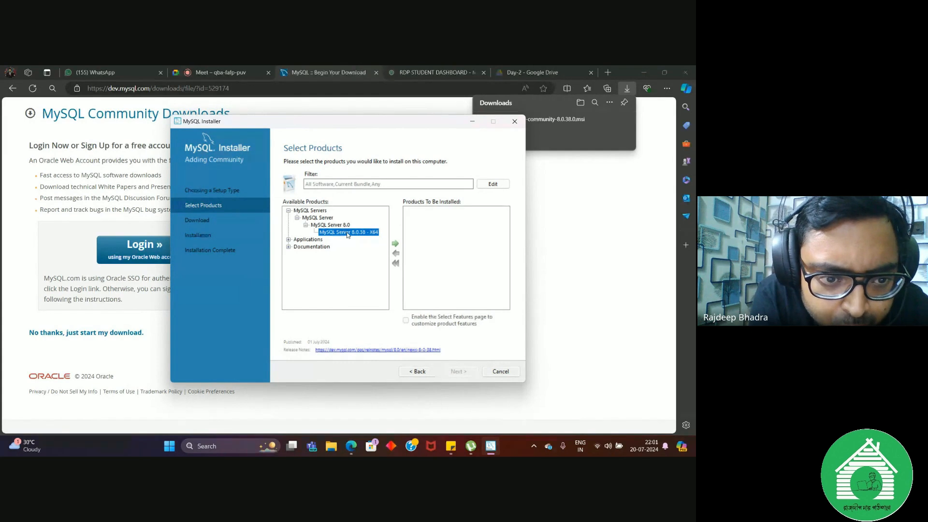
click(397, 244)
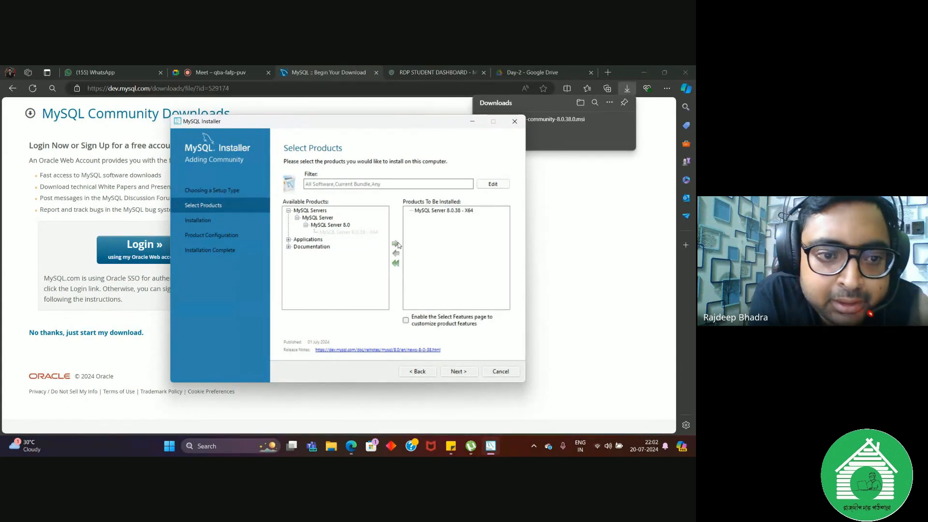
Step: Add MySQL Workbench 8.0.38 - X64 from the available Applications to the products to be installed
click(288, 240)
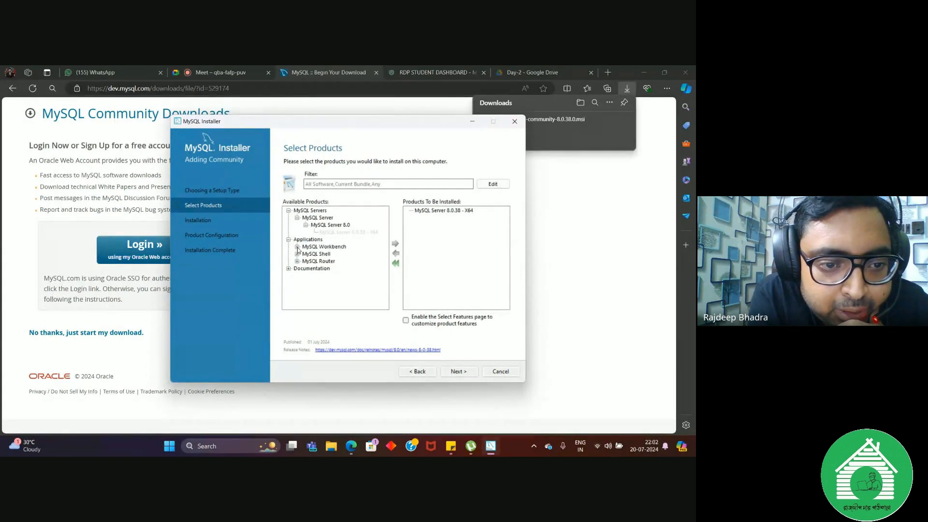
click(297, 247)
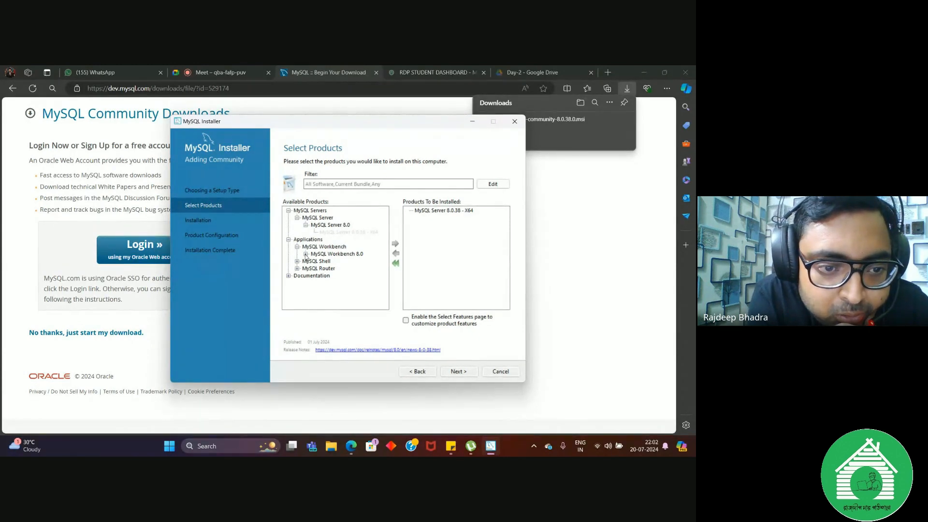
click(305, 254)
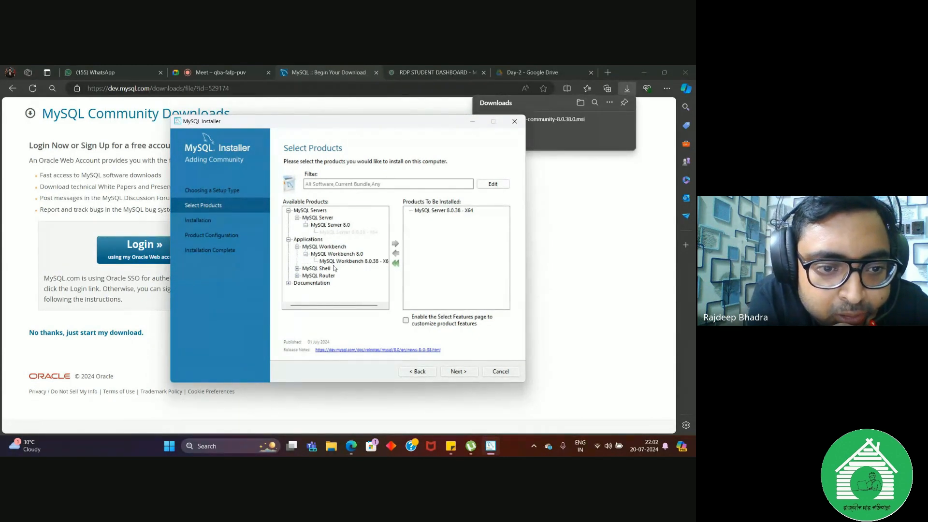
click(370, 264)
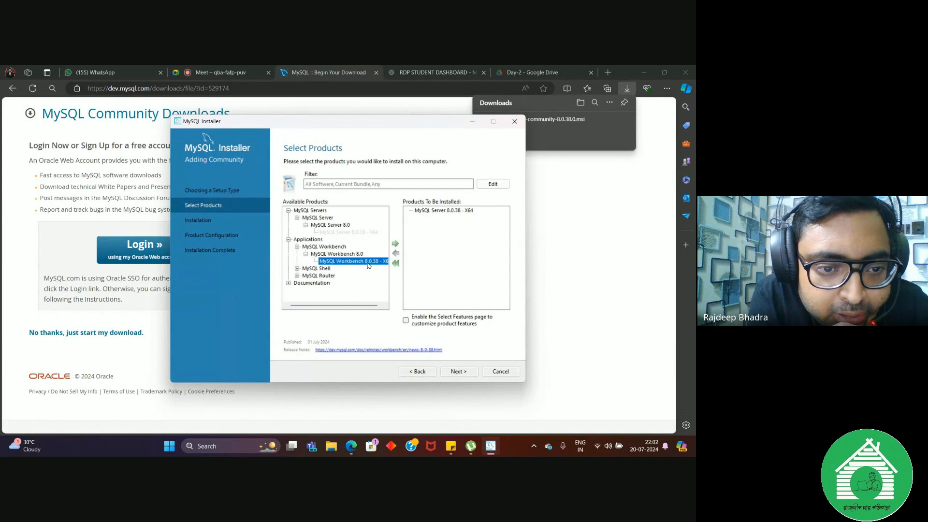
click(396, 243)
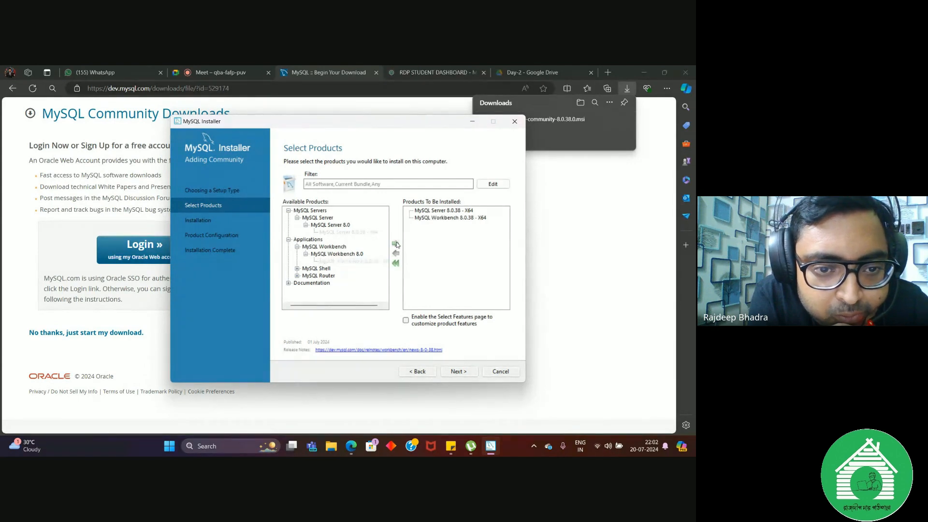
click(288, 283)
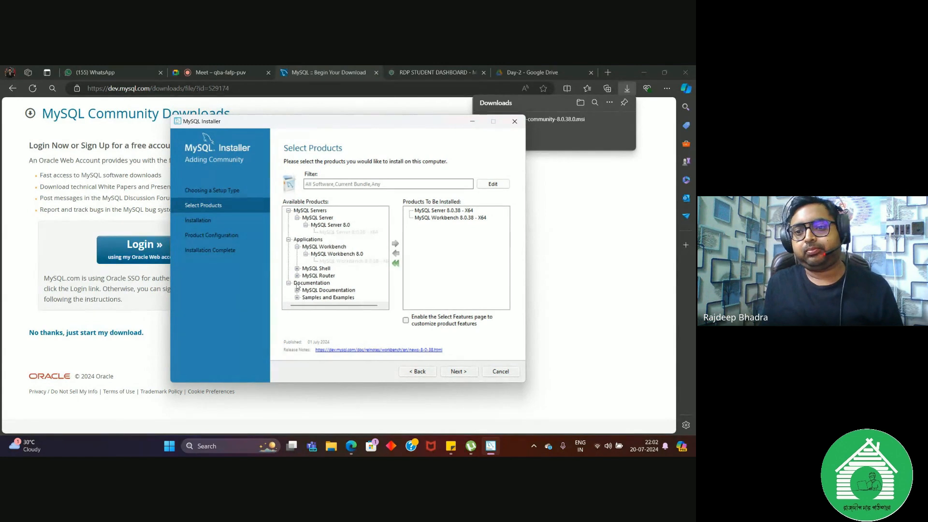
click(298, 290)
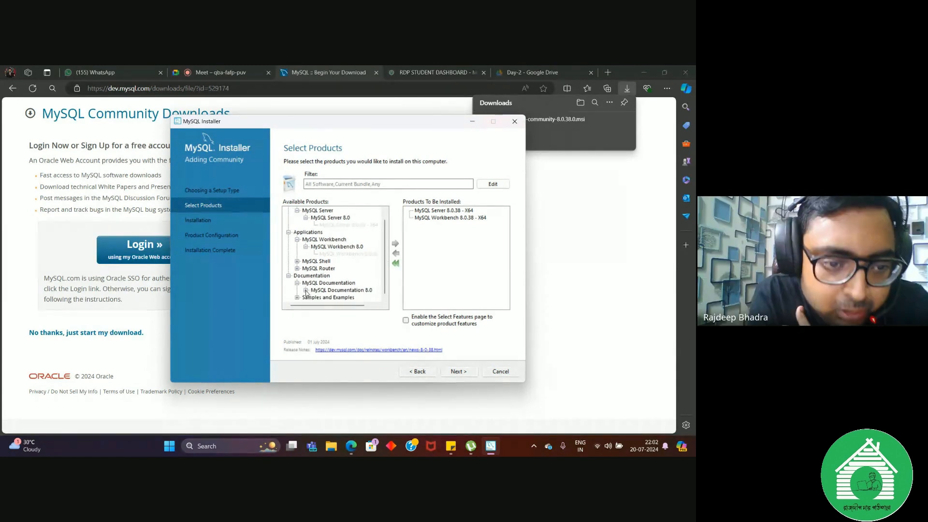
click(306, 290)
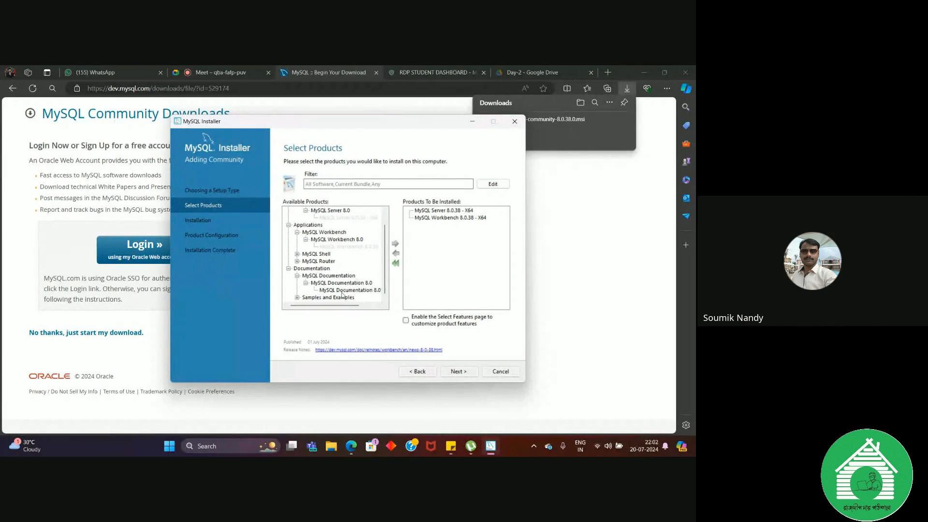
click(343, 291)
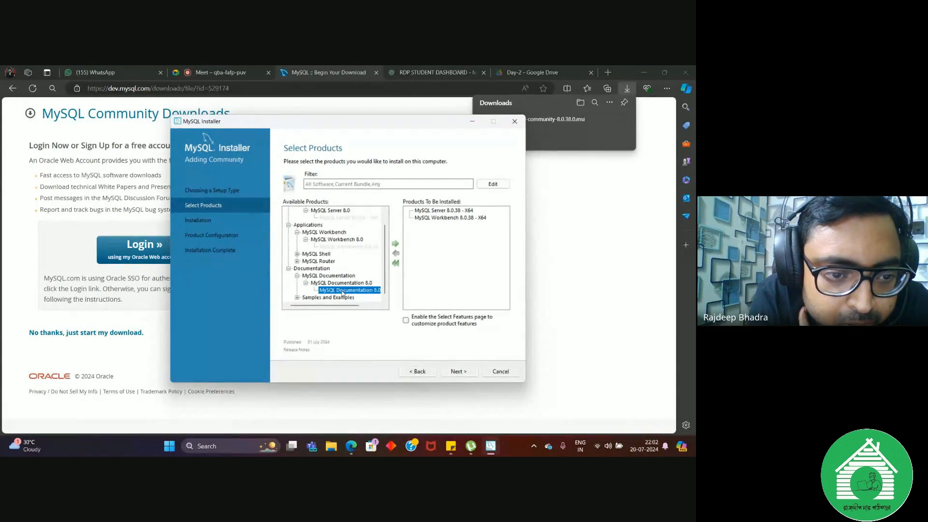
click(288, 269)
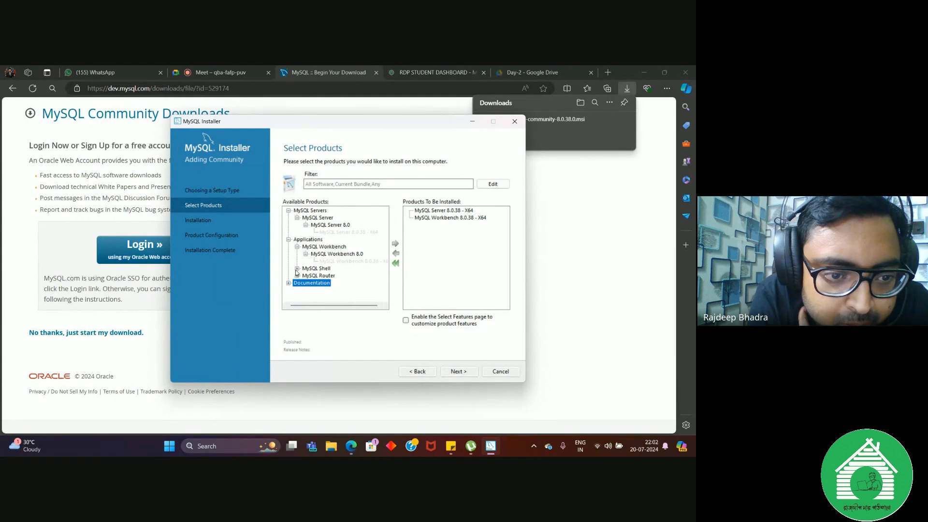
Step: Add MySQL Shell 8.0.38 - X64 to the products to be installed
click(297, 268)
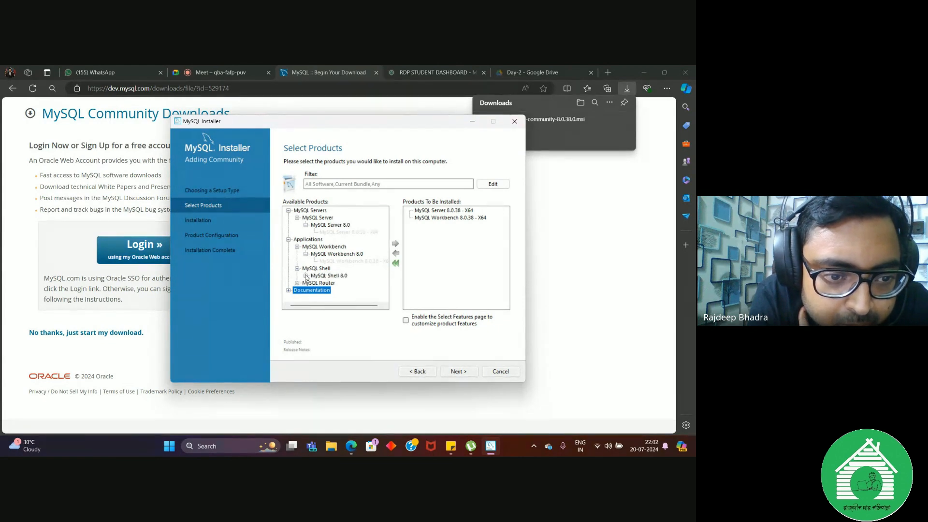
click(306, 276)
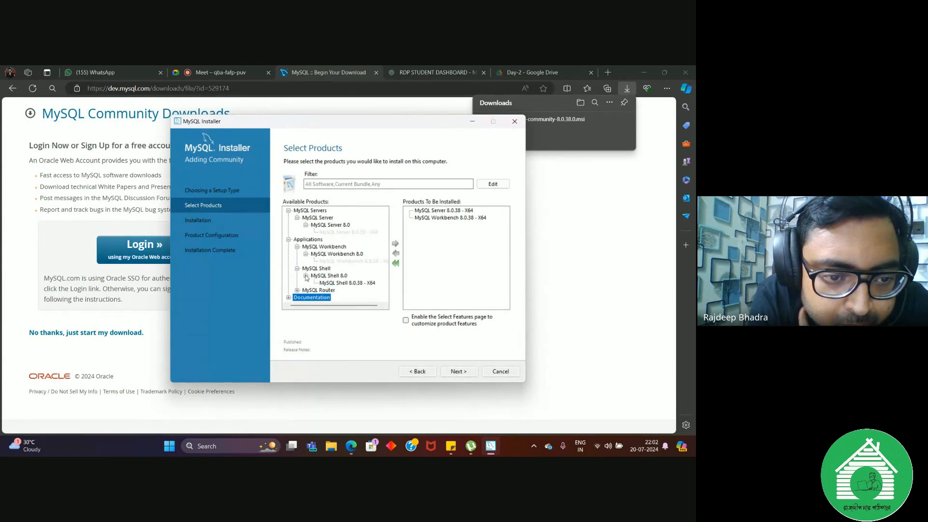
click(351, 284)
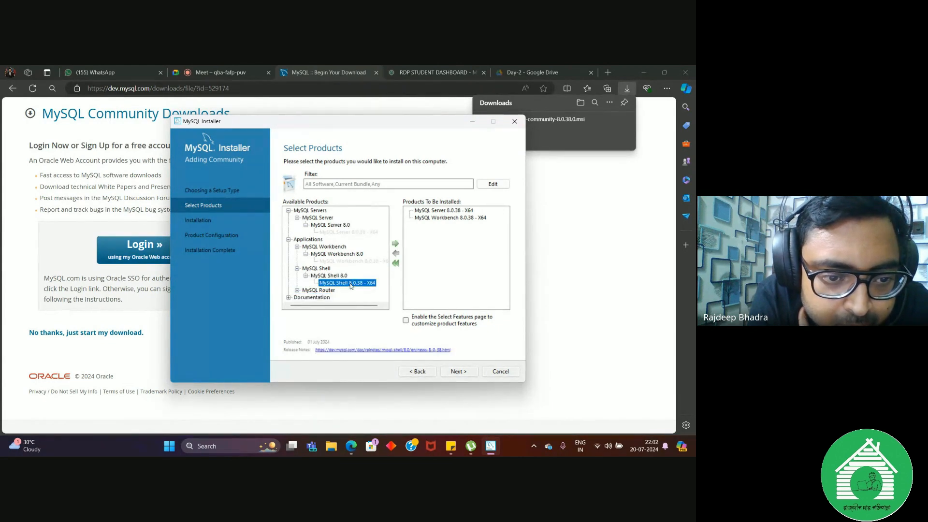
click(395, 245)
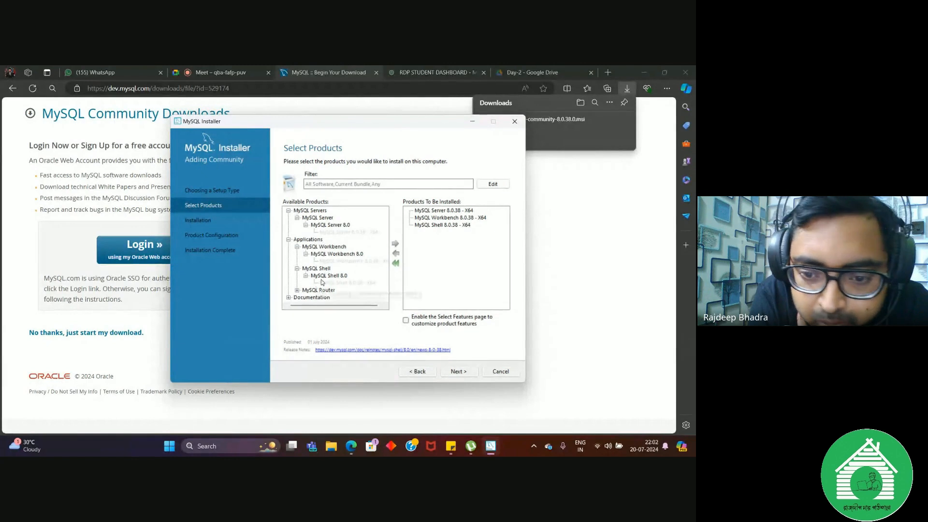
Step: Add MySQL Router 8.0.38 - X64 to the products to be installed
scroll(322, 283, right, 1)
click(293, 290)
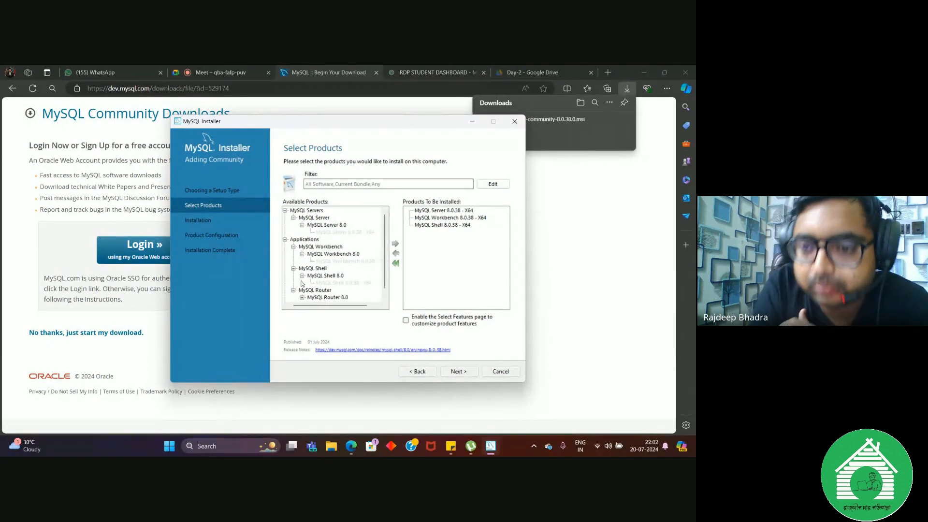
click(302, 290)
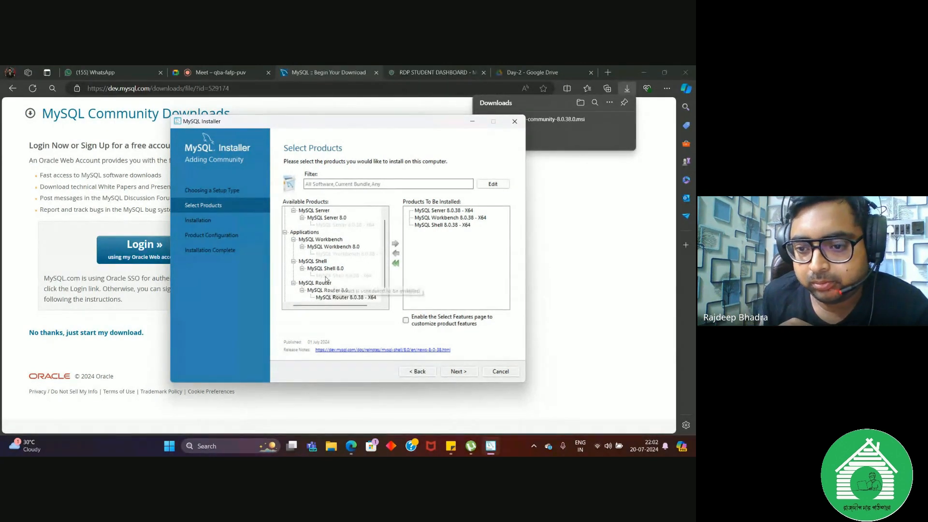
click(322, 293)
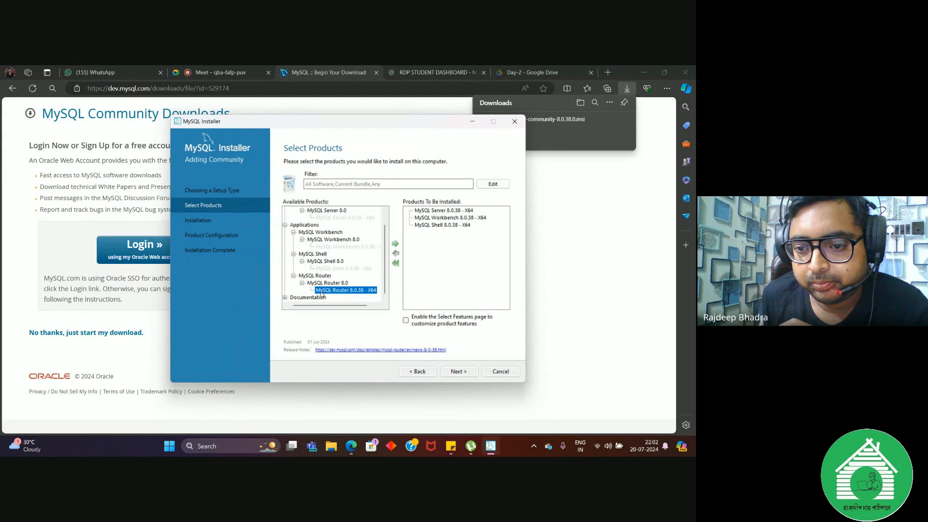
click(396, 245)
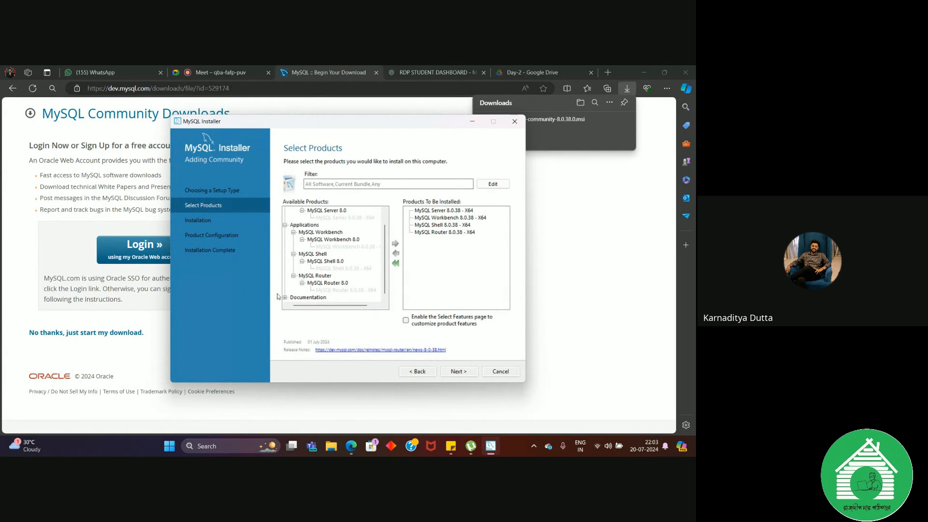
Step: Accept the product selection and run the installation of MySQL Server, Workbench, Shell and Router
click(459, 372)
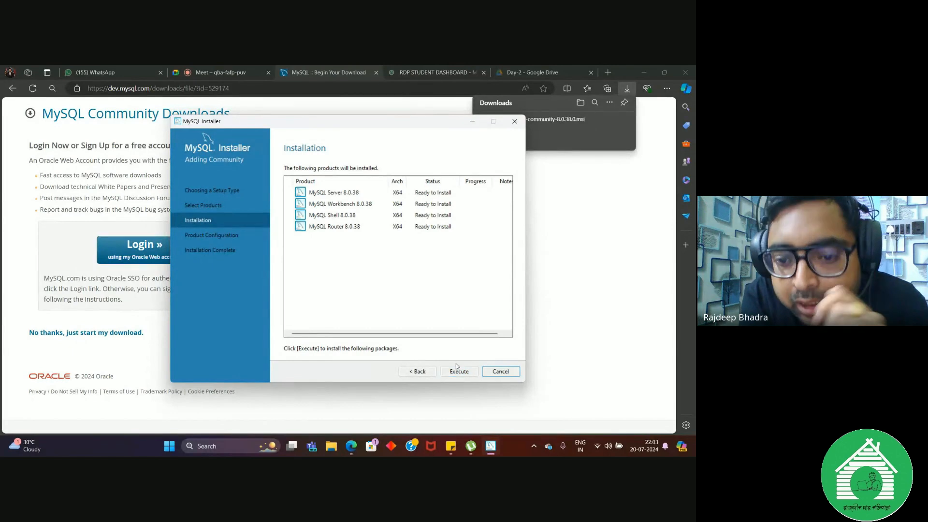
click(451, 373)
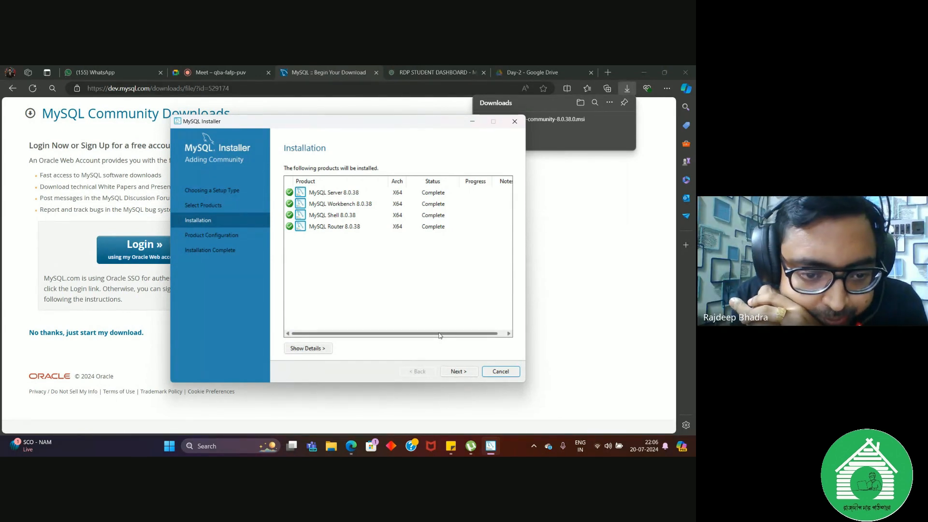
Step: Start configuring MySQL Server and accept the Type and Networking defaults: Development Computer, TCP/IP port 3306 and X Protocol port 33060
click(465, 372)
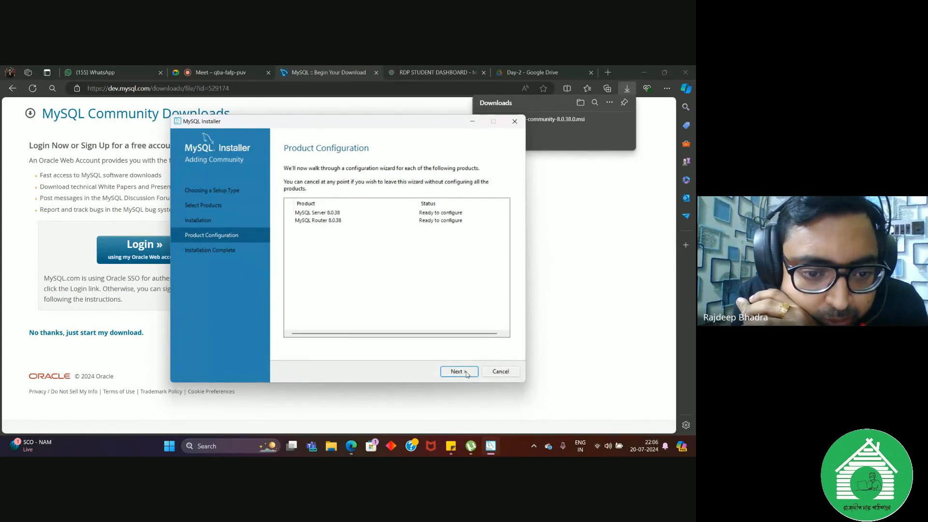
click(458, 372)
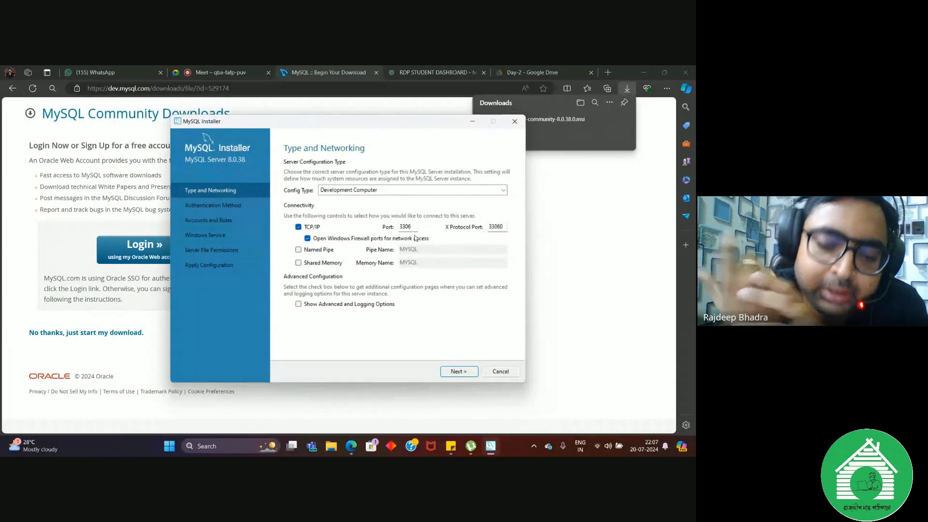
click(459, 372)
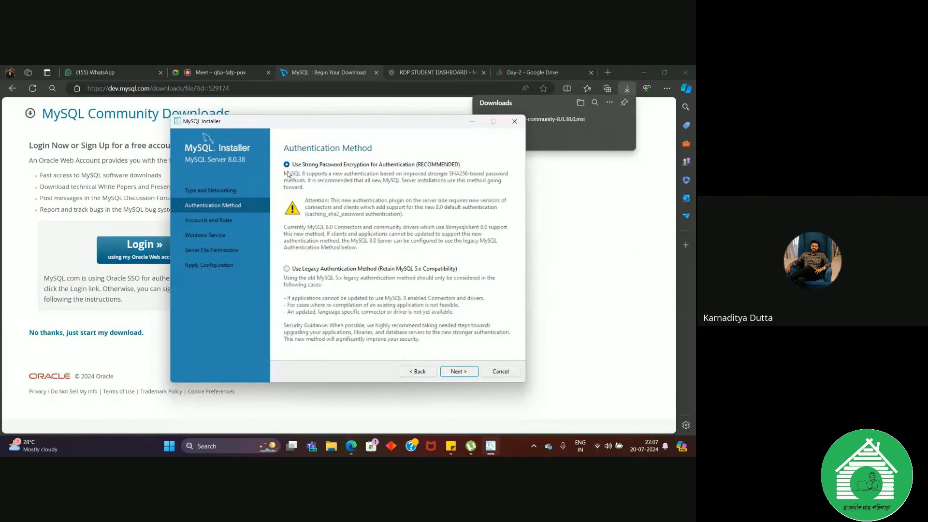
Step: Keep strong password encryption for authentication, enter and repeat the MySQL root password, and accept the accounts settings
click(459, 371)
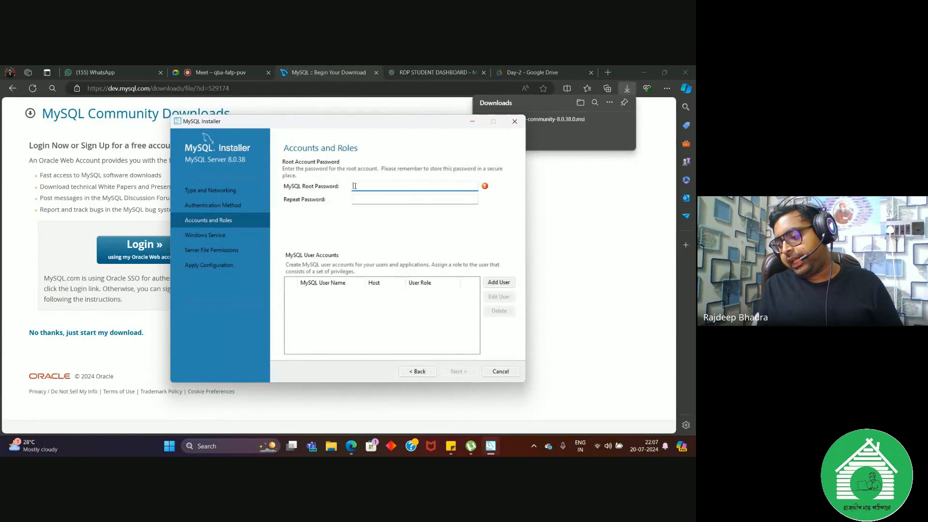
text(root)
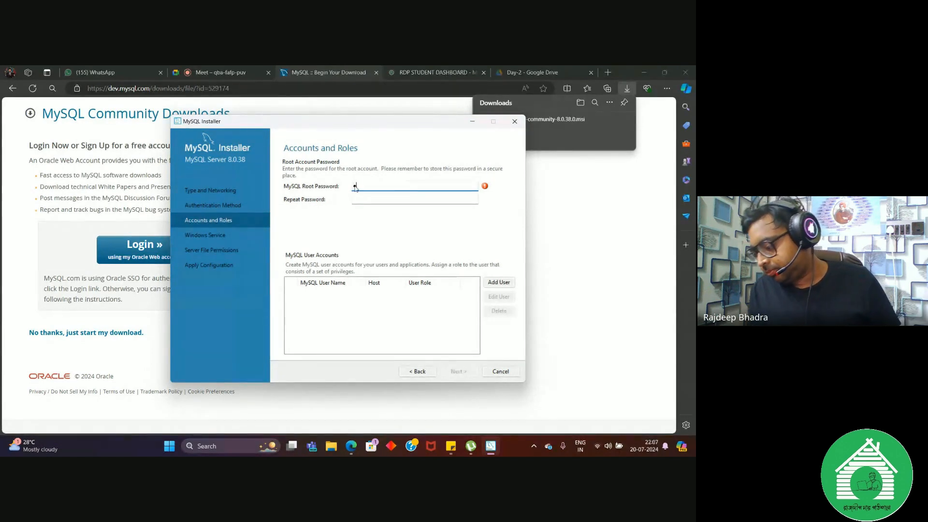
text(1234)
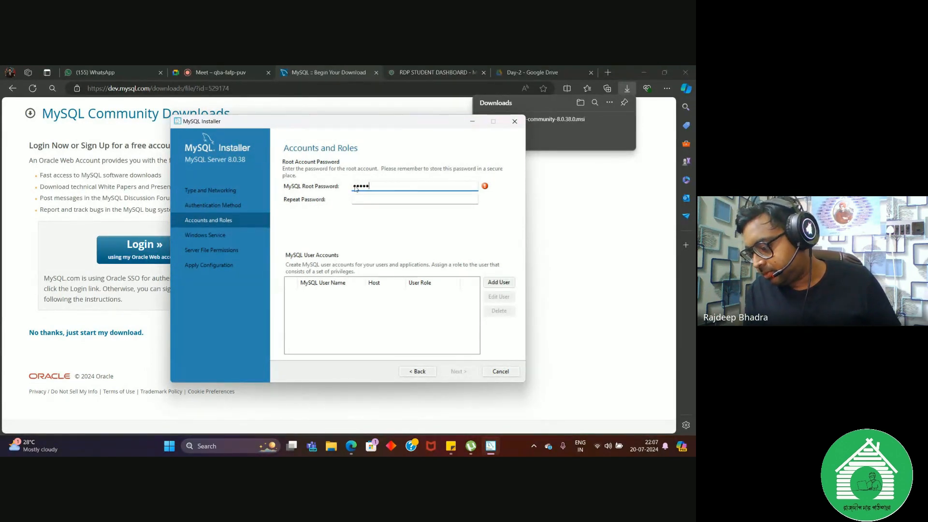
click(363, 198)
text(roo)
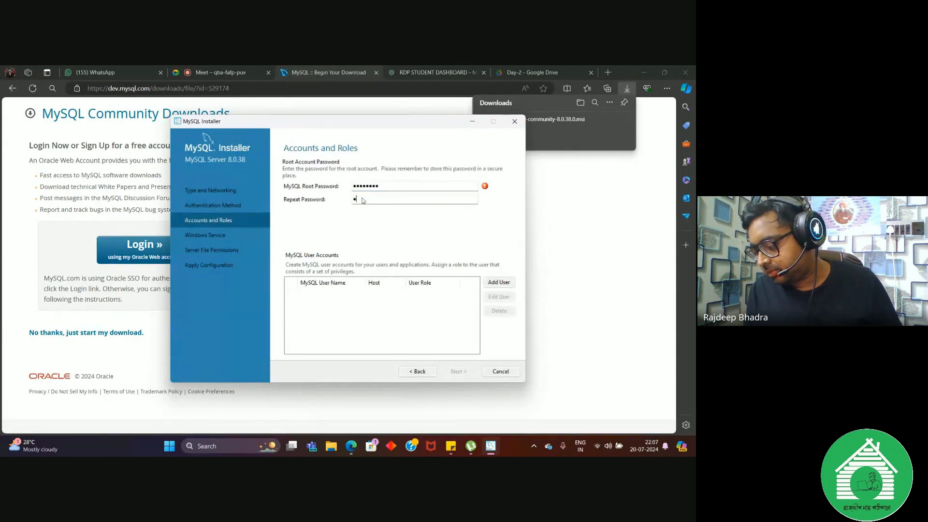
text(t1234)
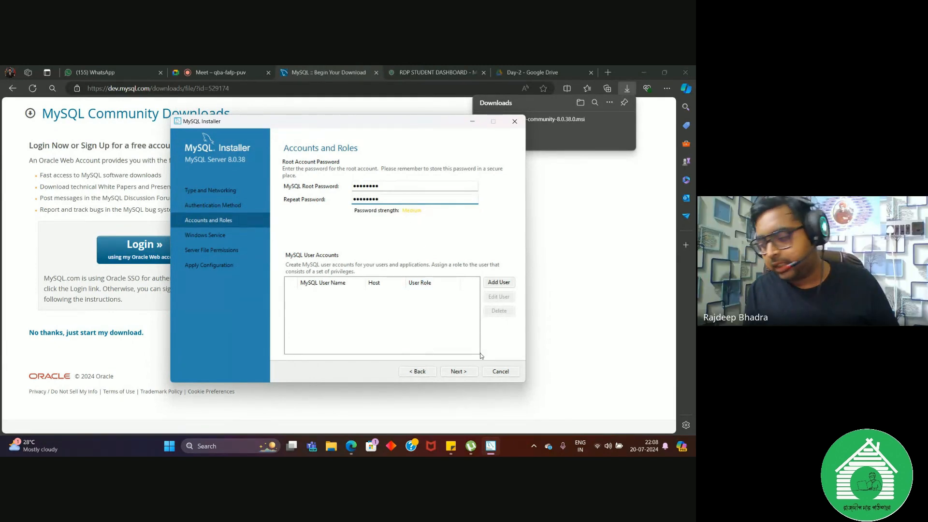
click(458, 372)
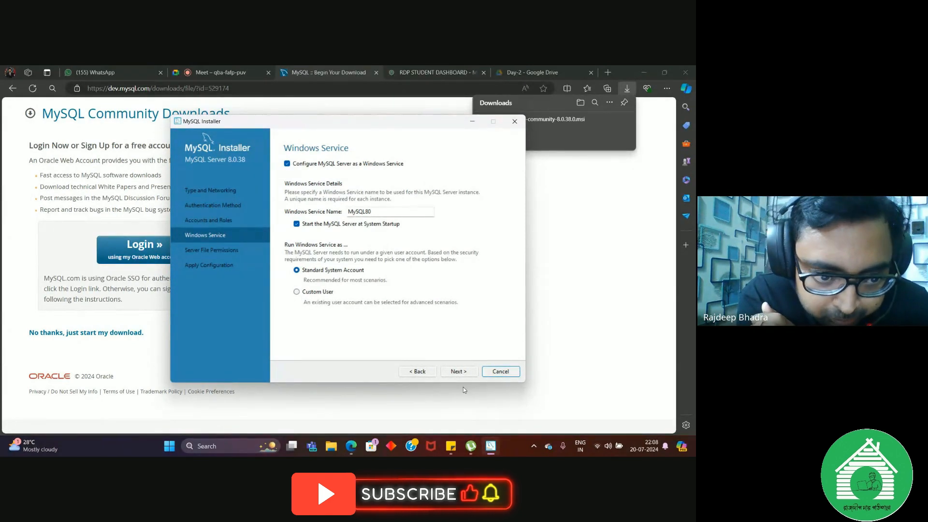
Step: Accept the Windows service MySQL80 and full-access file permission defaults, and apply the MySQL Server configuration
click(460, 372)
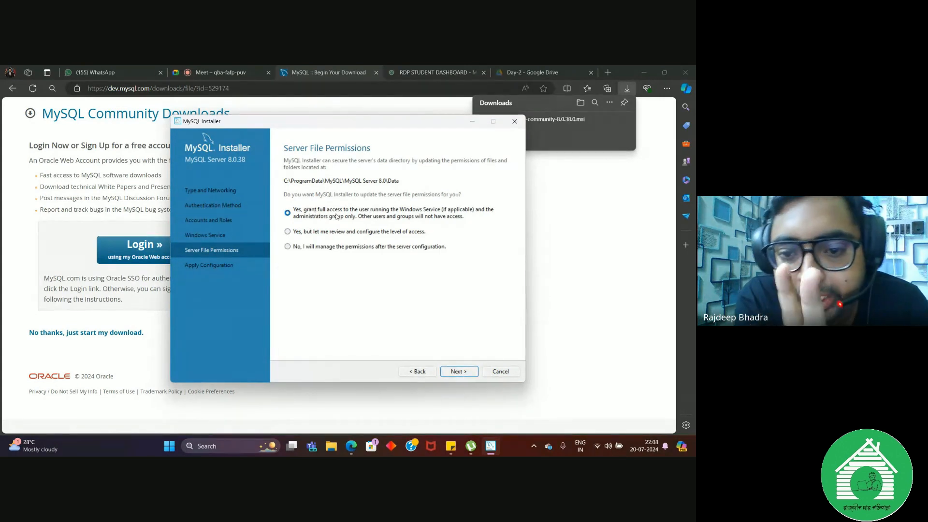
click(454, 372)
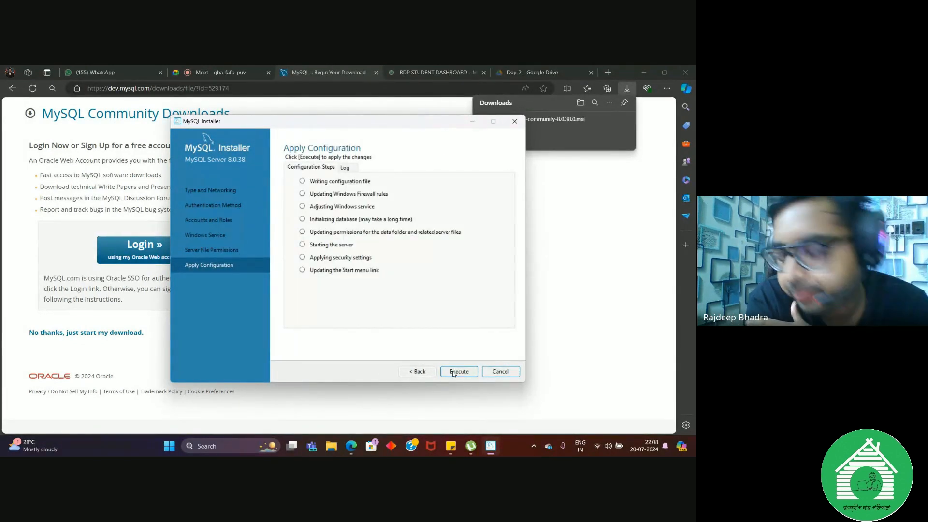
click(453, 371)
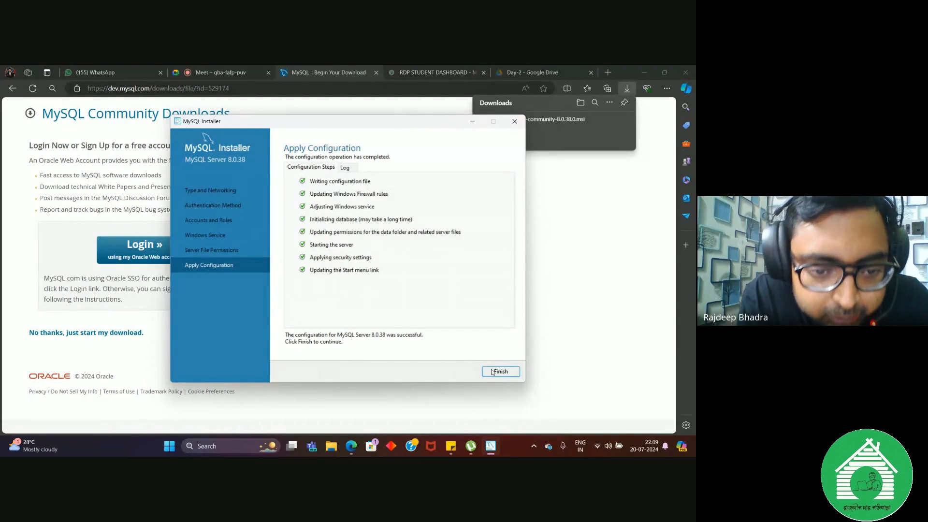
click(500, 371)
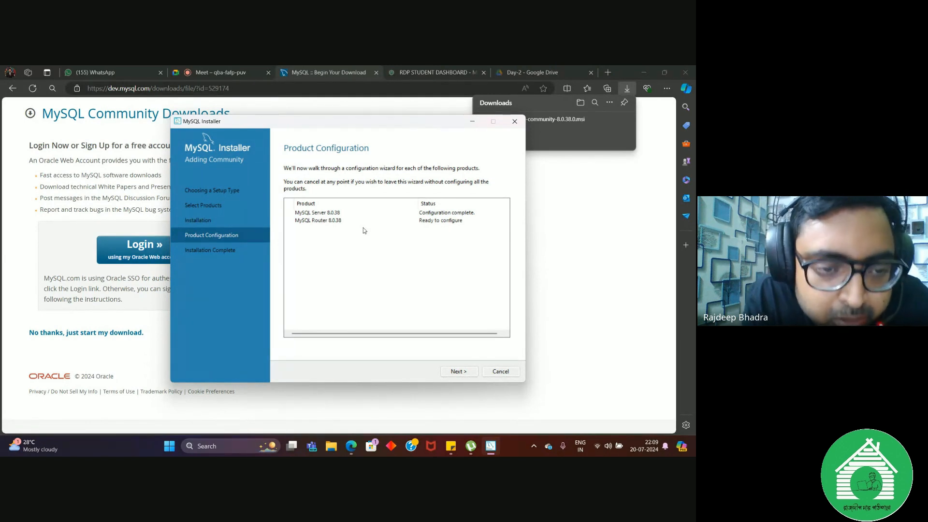
Step: Finish the MySQL Router configuration without bootstrapping and complete the installation, starting MySQL Workbench and MySQL Shell
click(454, 373)
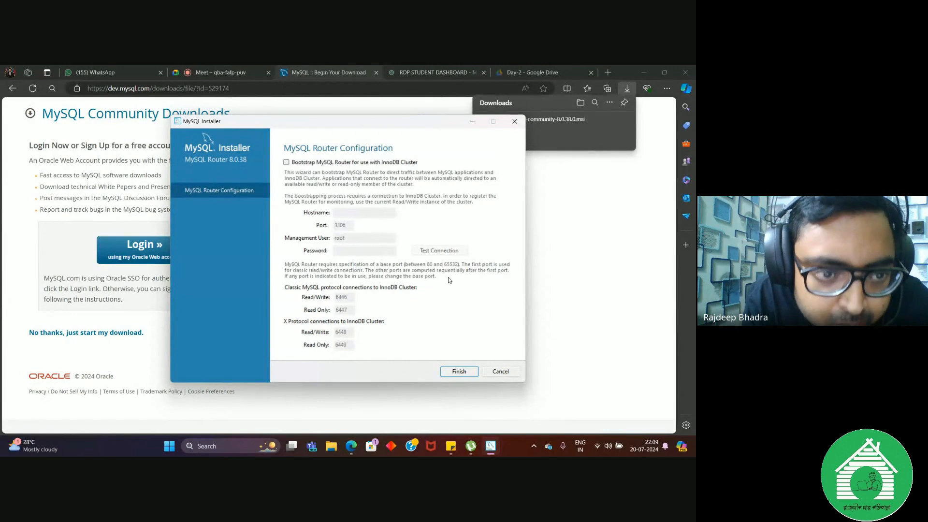
click(462, 372)
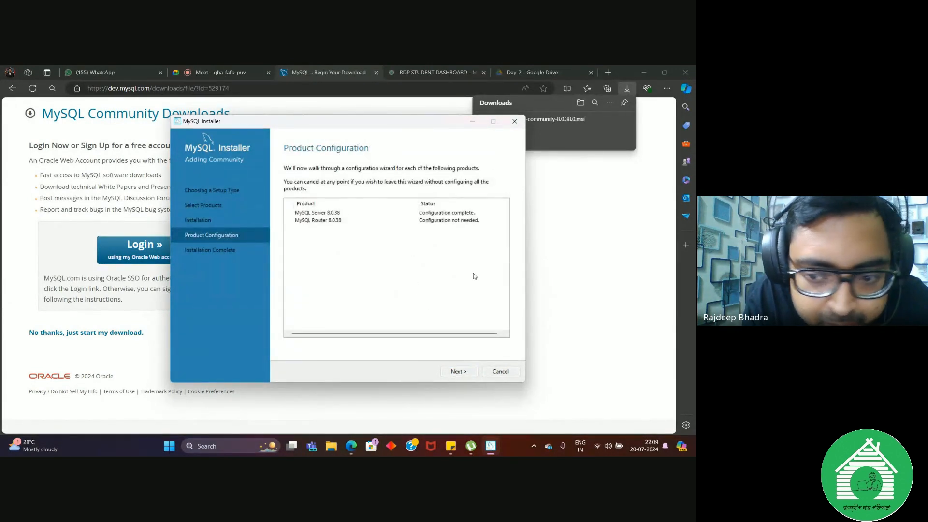
click(465, 372)
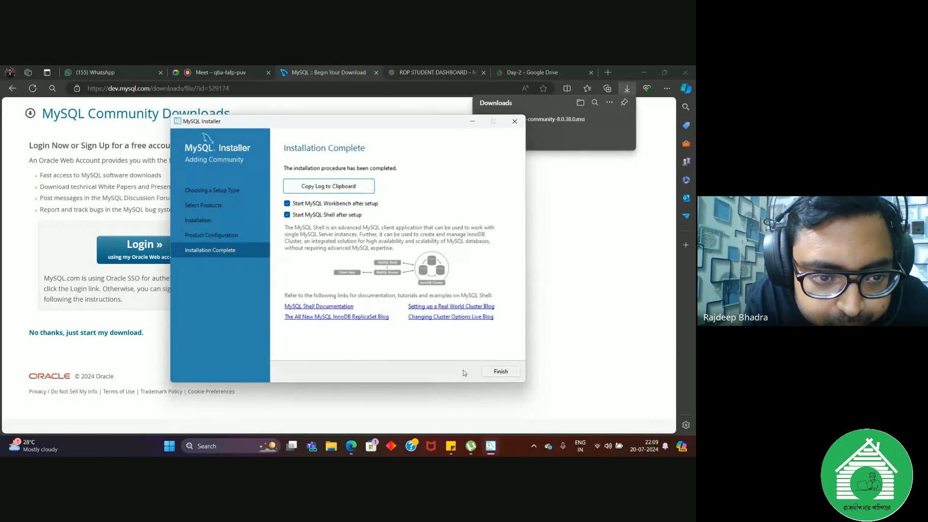
click(501, 372)
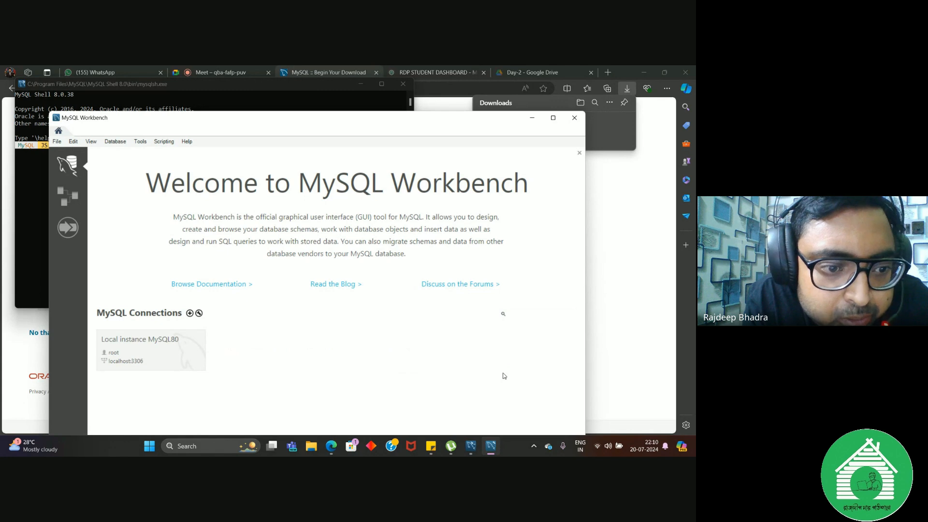
Step: Close MySQL Shell and connect to Local instance MySQL80 in Workbench with the root password, saving the password in the vault
click(403, 83)
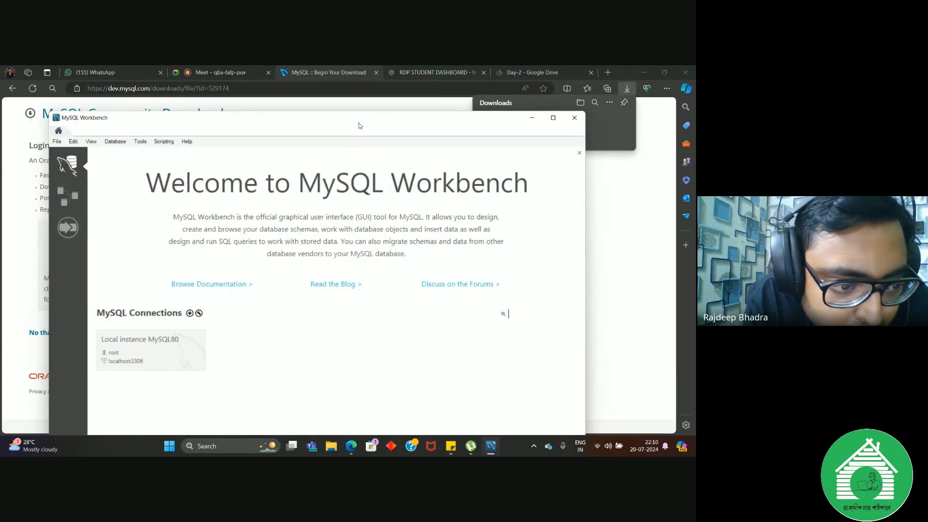
drag(359, 123, 370, 84)
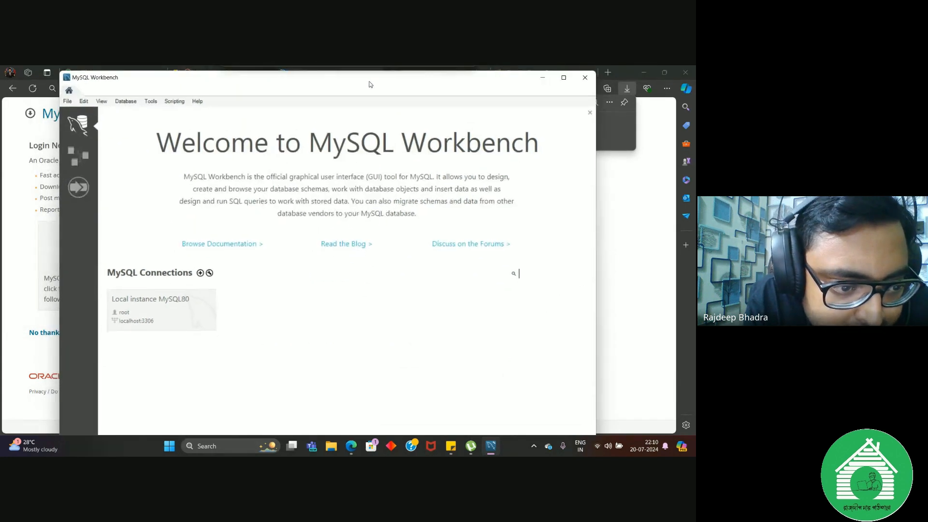
click(166, 315)
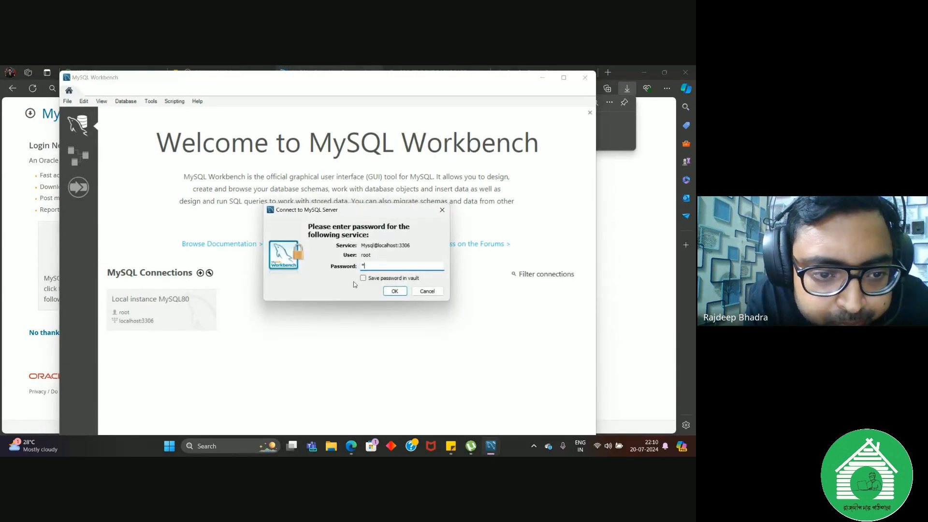
text(4)
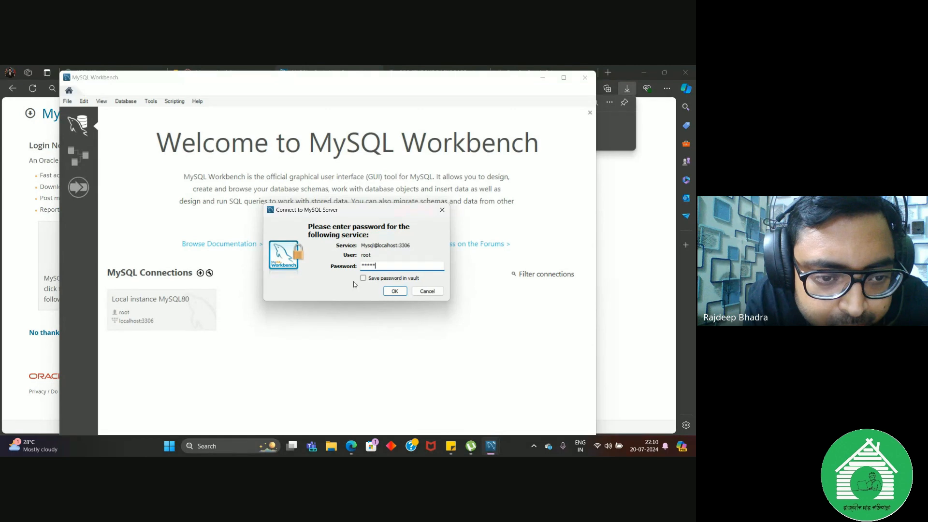
text(**)
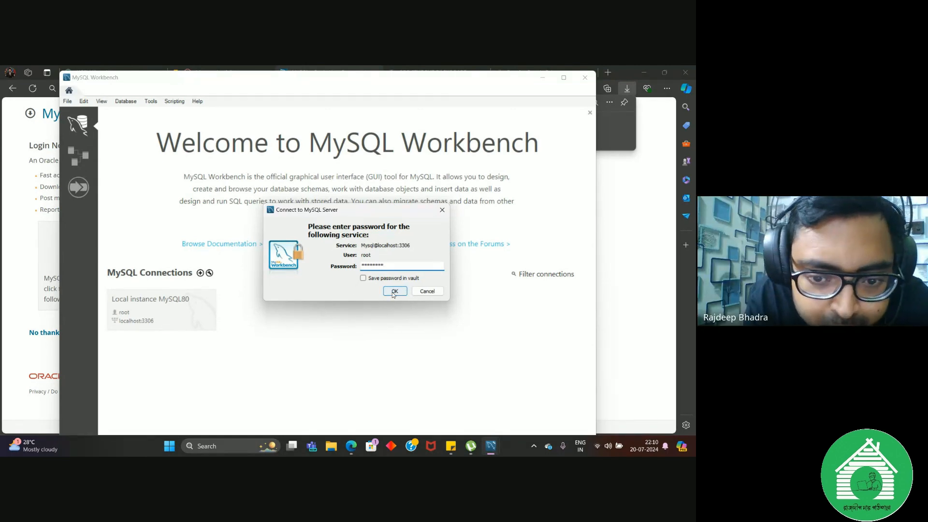
click(363, 278)
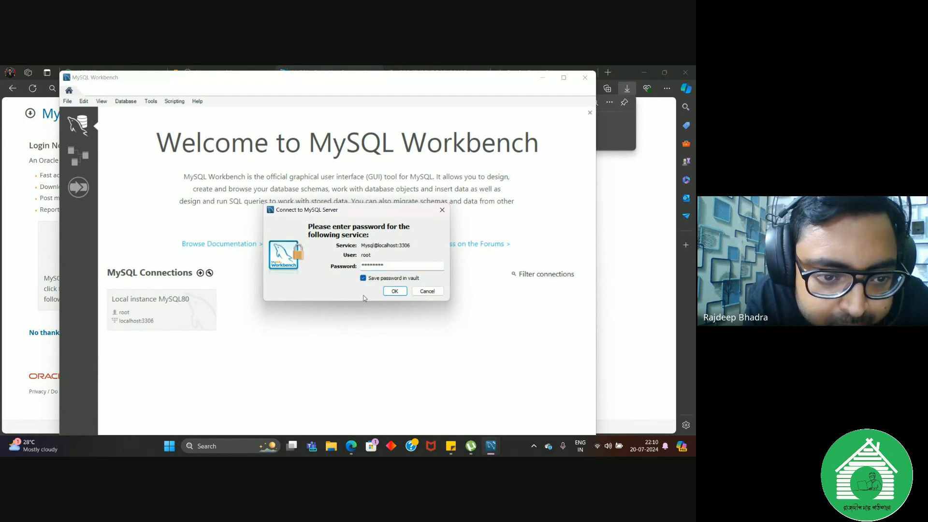
click(394, 292)
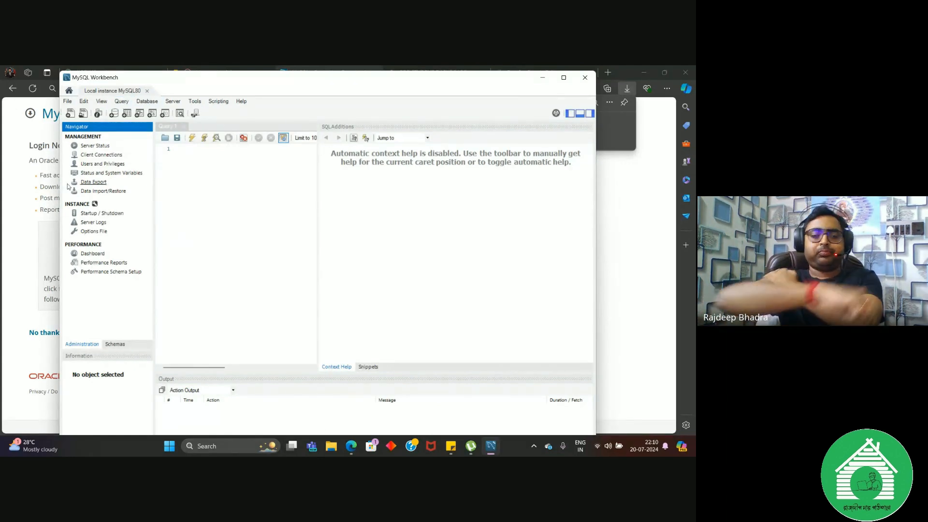
Step: Copy the statement "show databases" from the Google Meet chat and paste it into the Query 1 editor in MySQL Workbench
click(19, 148)
click(215, 75)
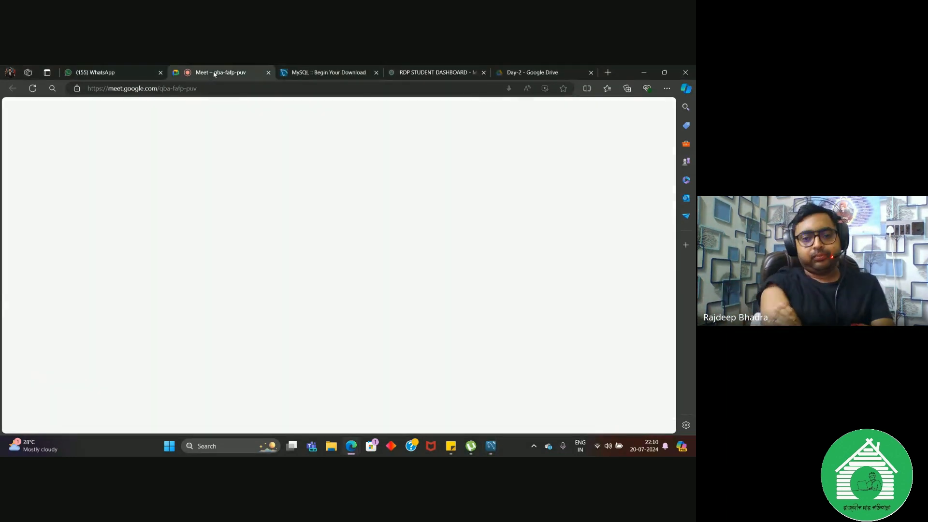
drag(518, 314, 563, 315)
key(ctrl+c)
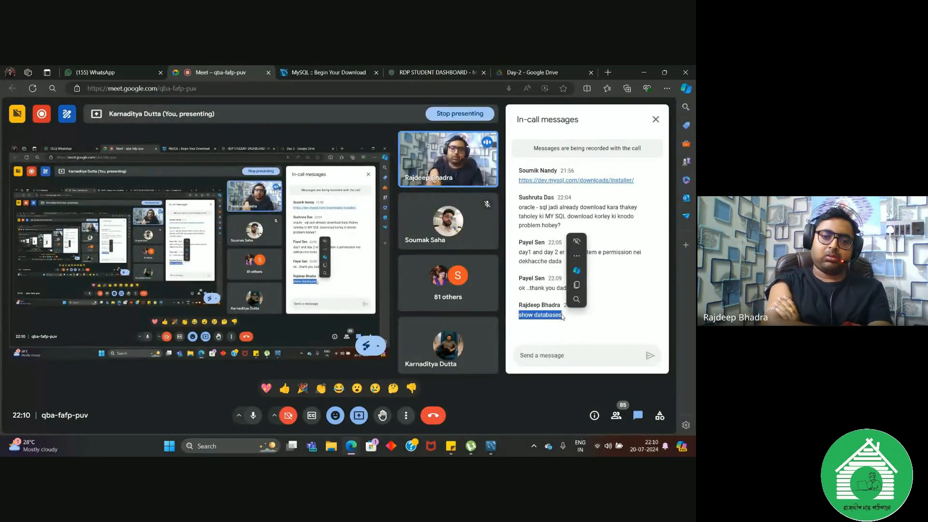
key(alt+Tab)
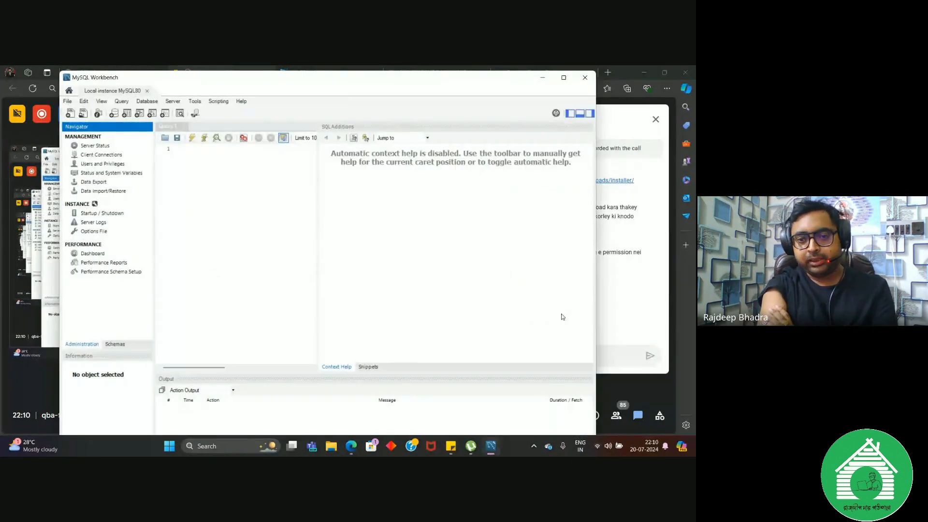
click(233, 179)
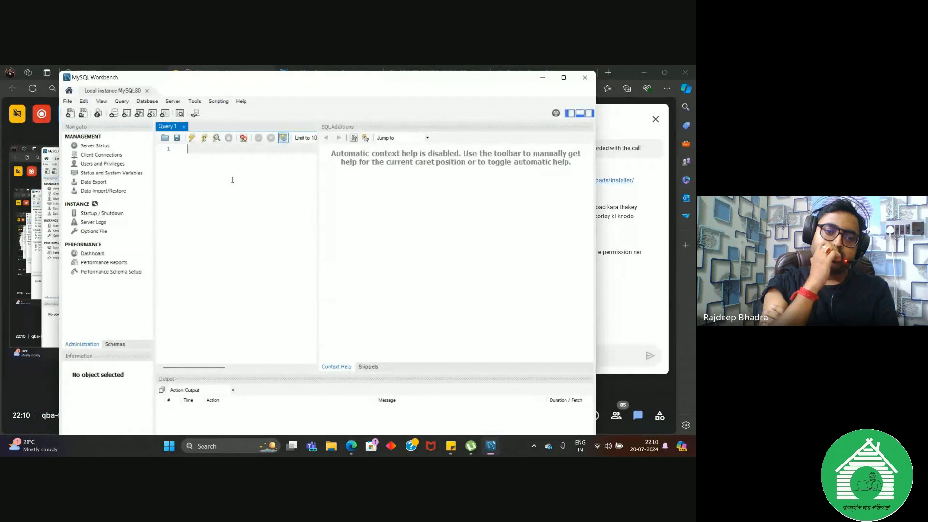
key(ctrl+v)
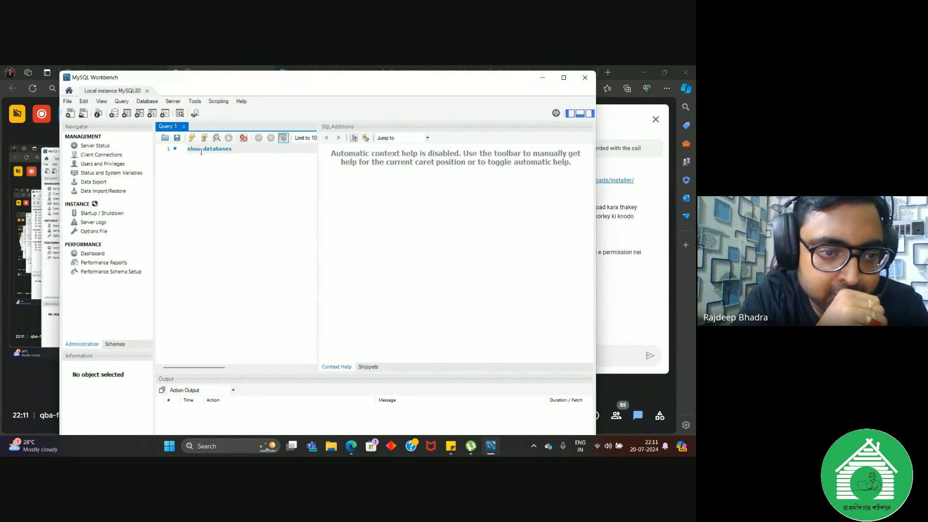
Step: Complete the query as "show databases;" with the closing semicolon and execute the selected statement
key(alt+Tab)
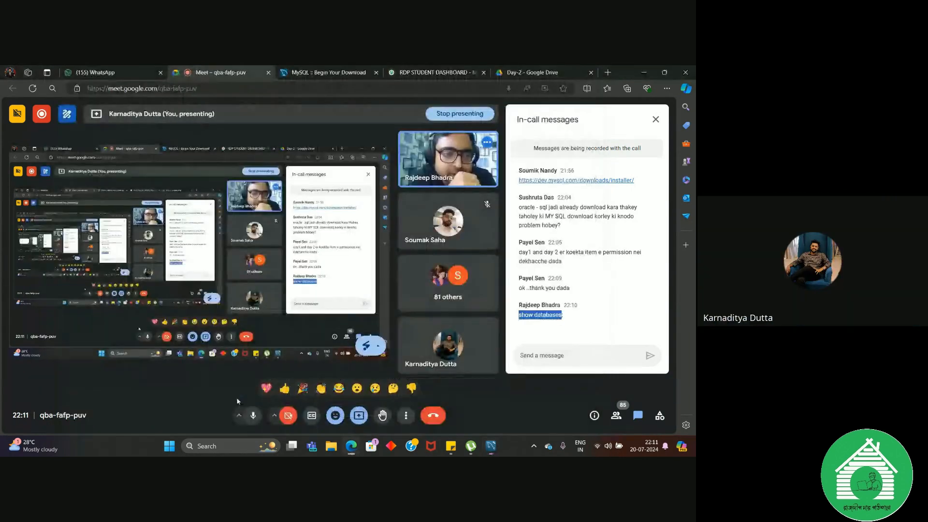
key(alt+Tab)
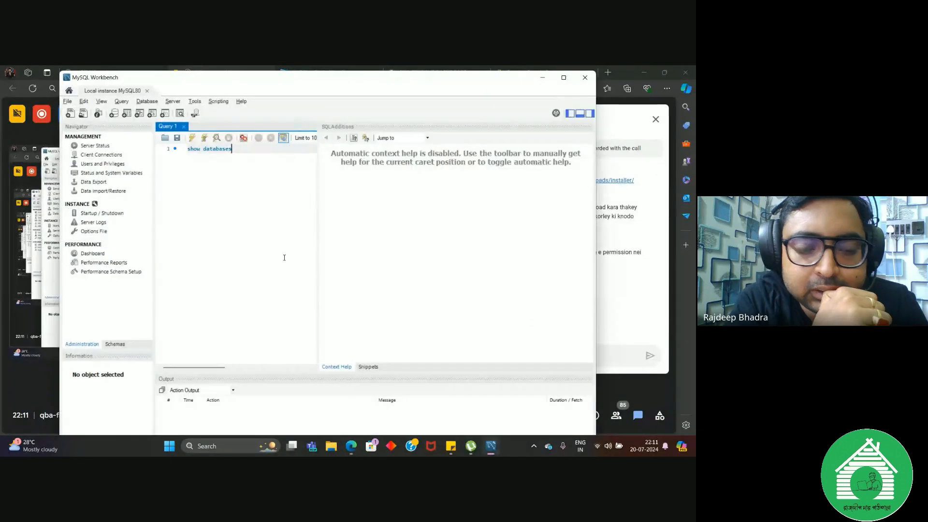
text(;)
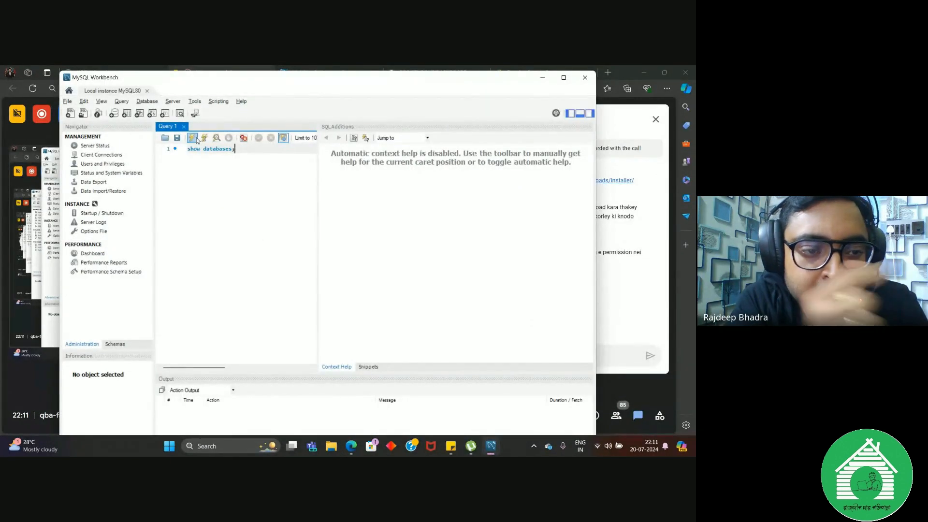
mouse_move(238, 160)
mouse_down()
mouse_move(191, 150)
mouse_move(235, 150)
mouse_up()
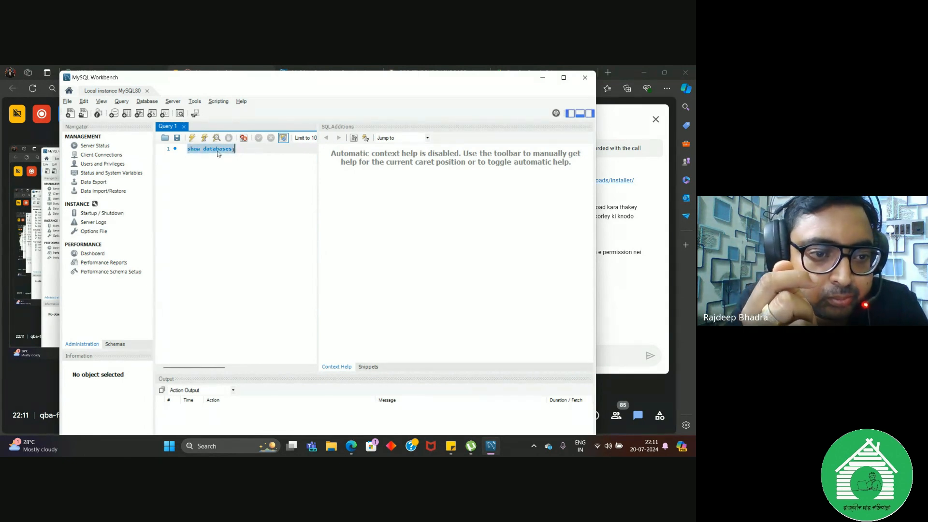
click(193, 139)
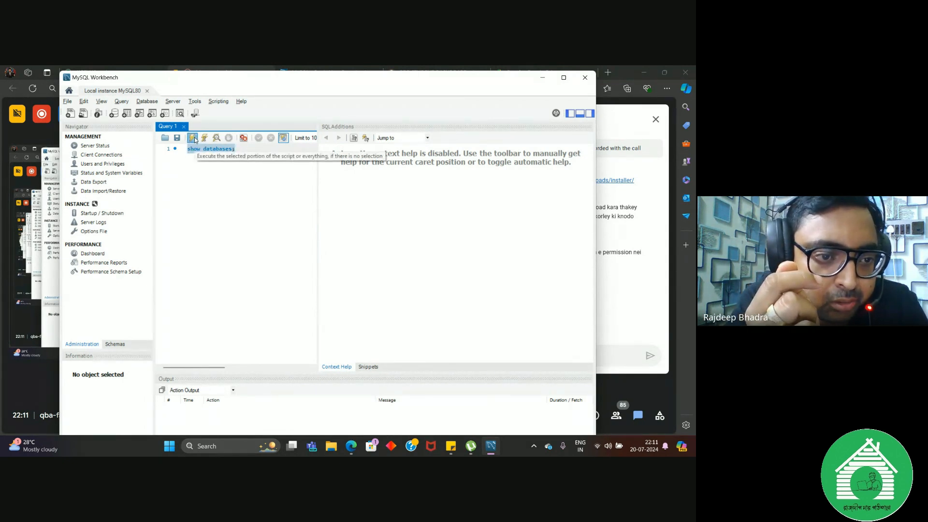